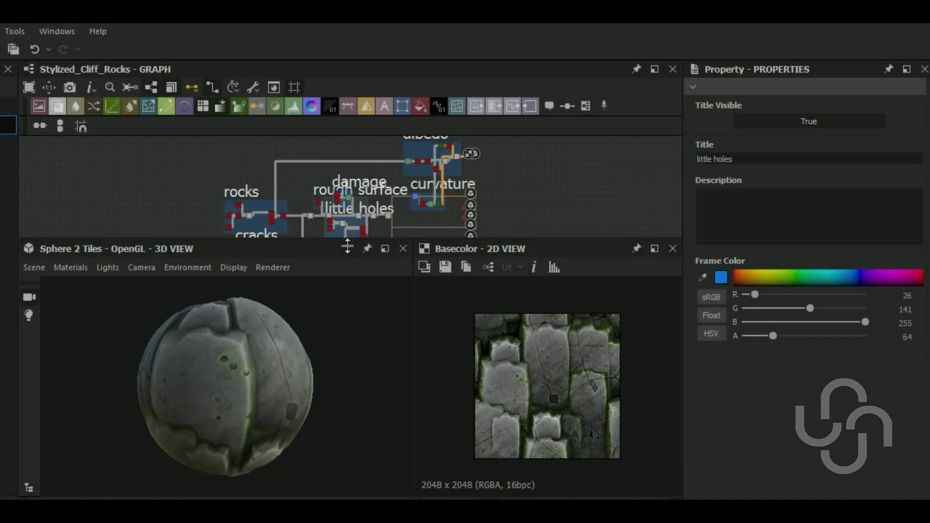
Enlarge the preview panels and switch the 3D View renderer from OpenGL to IRay.
{"action": "left_click_drag", "start_coordinate": [347, 246], "coordinate": [347, 241]}
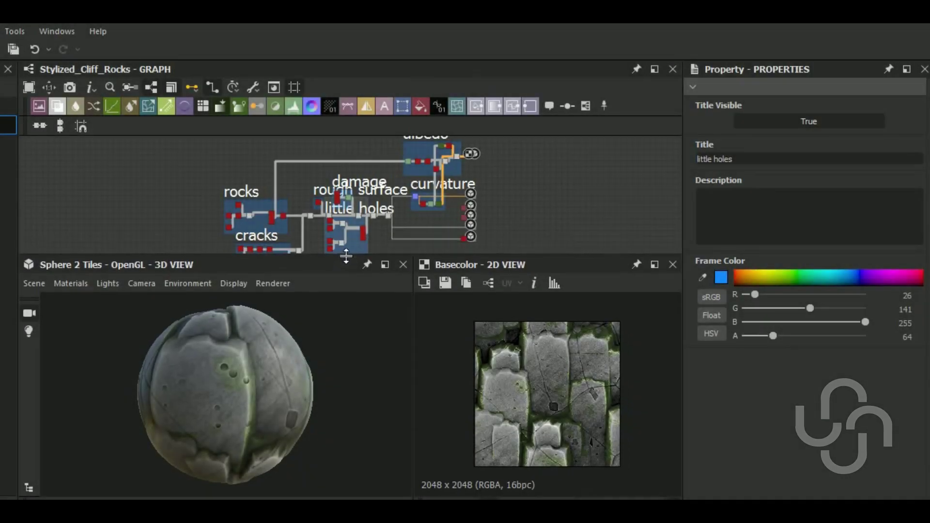
{"action": "mouse_move", "coordinate": [327, 379]}
{"action": "left_mouse_down"}
{"action": "mouse_move", "coordinate": [373, 386]}
{"action": "mouse_move", "coordinate": [325, 383]}
{"action": "left_mouse_up"}
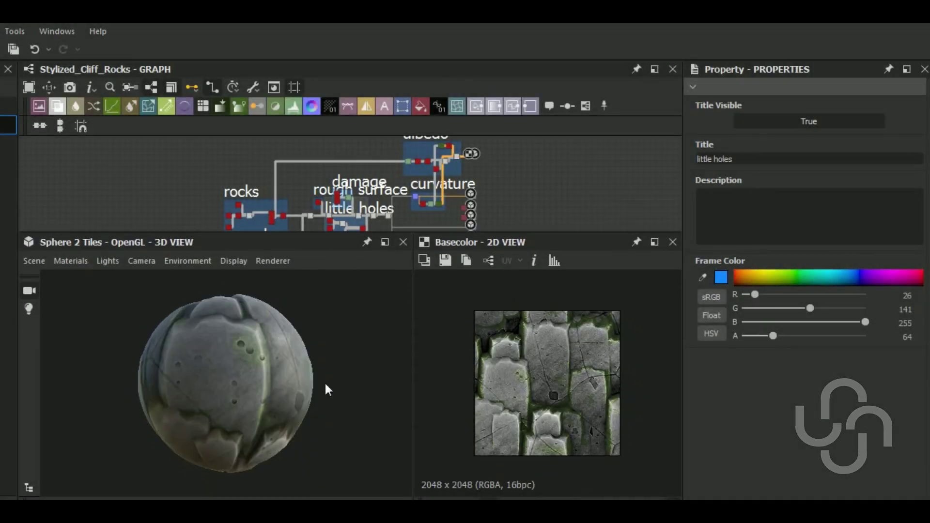
{"action": "left_click", "coordinate": [270, 264]}
{"action": "left_click", "coordinate": [285, 316]}
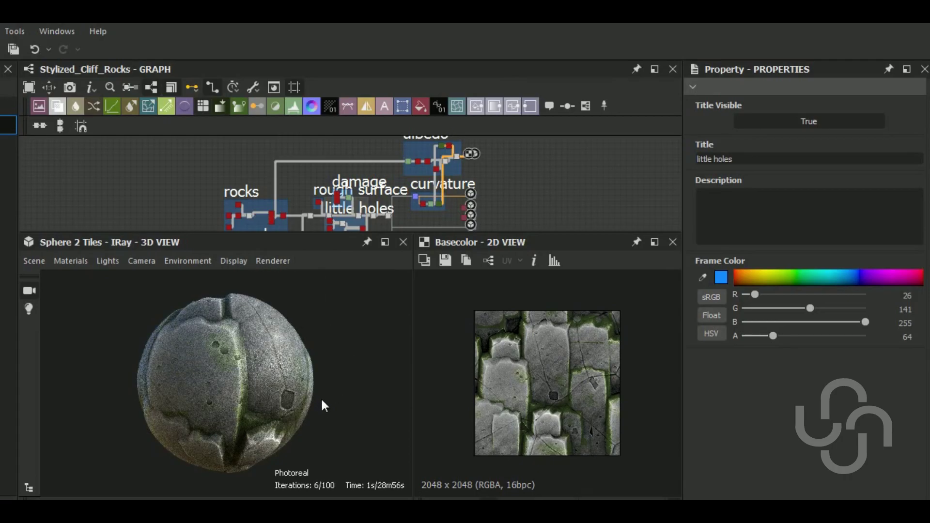
{"action": "left_click_drag", "start_coordinate": [293, 400], "coordinate": [313, 401]}
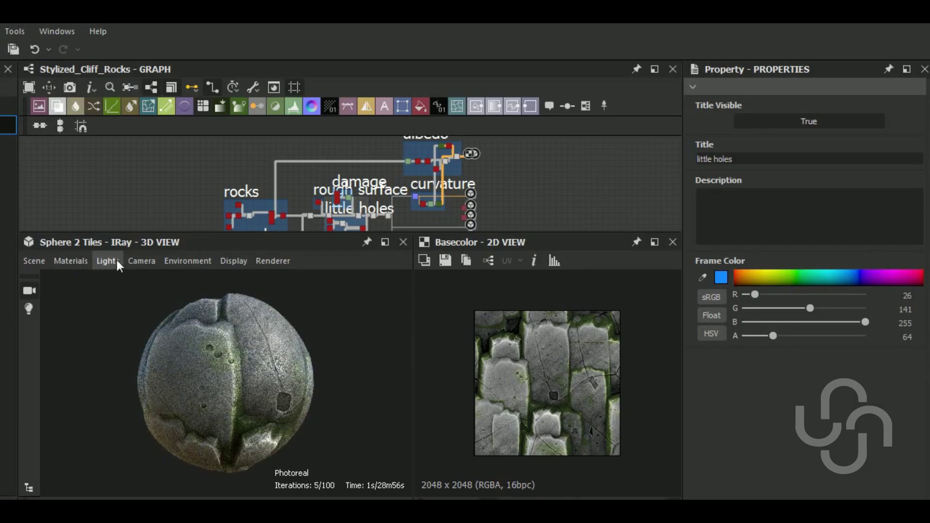
Cycle the 3D View camera through the Back and Perspective presets, ending on Front.
{"action": "left_click", "coordinate": [139, 261]}
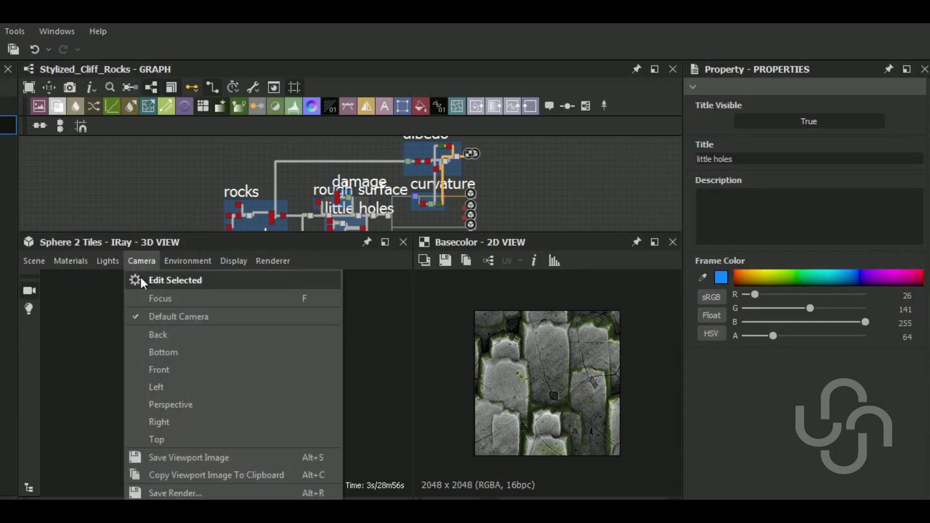
{"action": "left_click", "coordinate": [162, 339]}
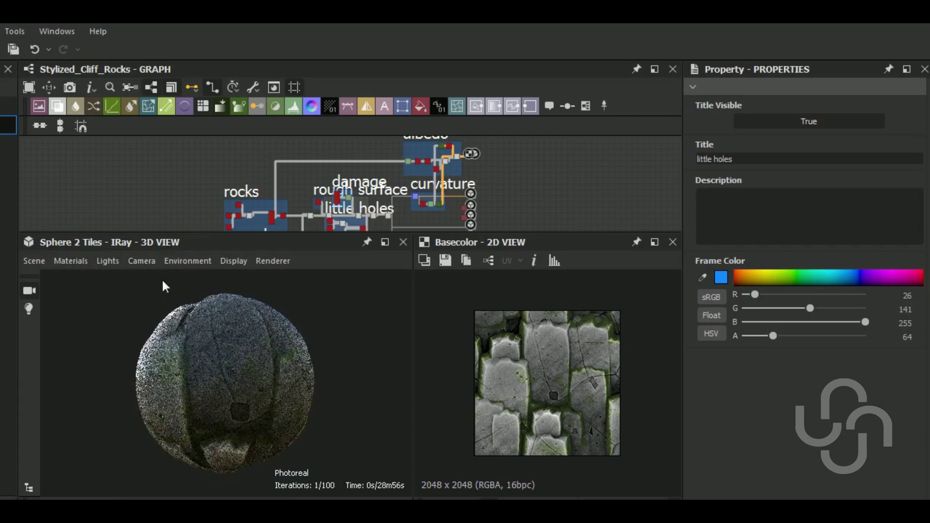
{"action": "left_click", "coordinate": [142, 262]}
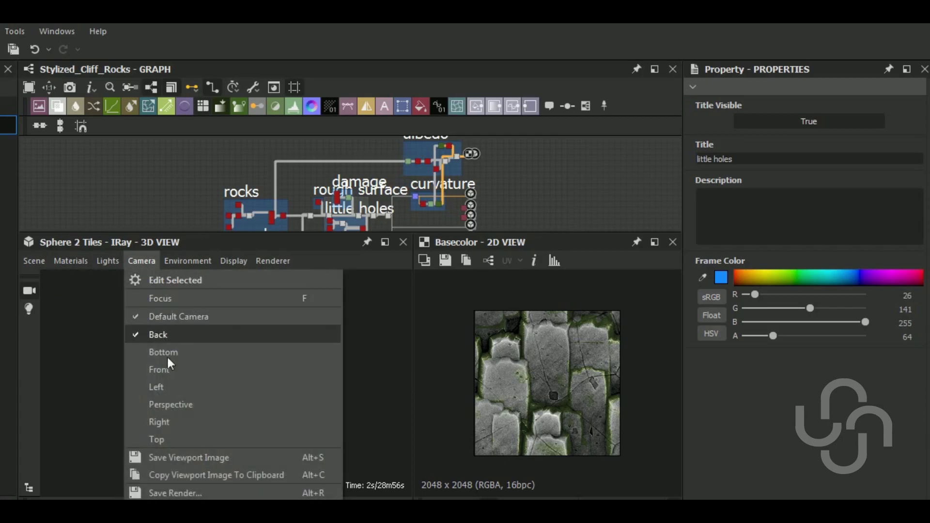
{"action": "left_click", "coordinate": [175, 404]}
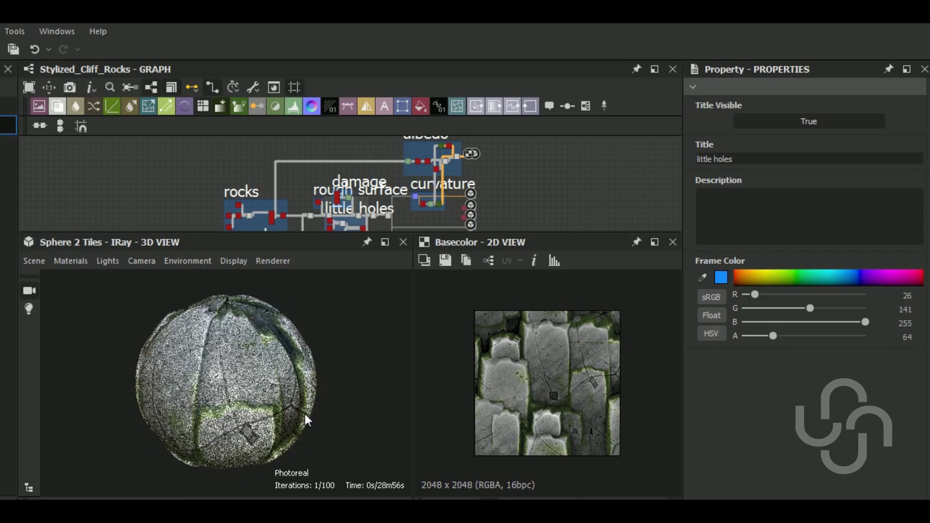
{"action": "left_click", "coordinate": [142, 259]}
{"action": "left_click", "coordinate": [178, 370]}
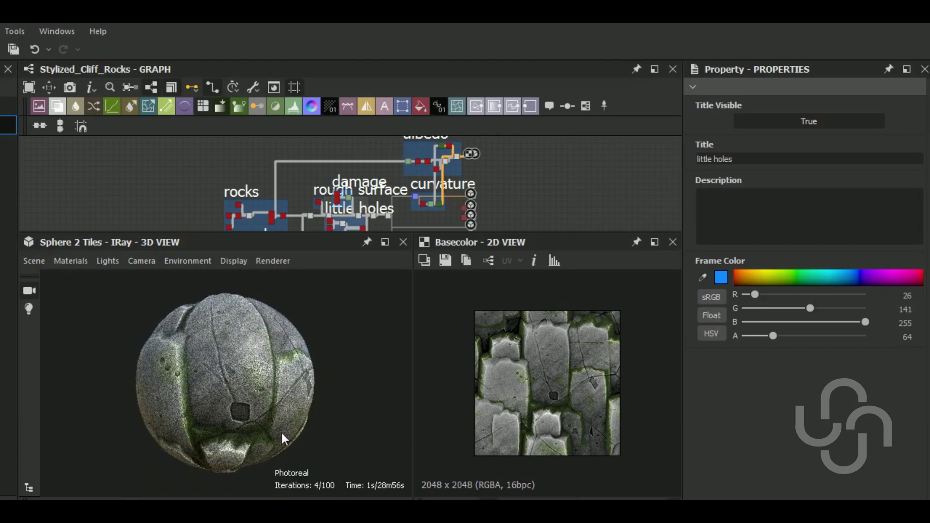
In the environment settings, set Exposure to 0.2 and keep Infinite Sphere as Dome Type.
{"action": "left_click", "coordinate": [196, 263]}
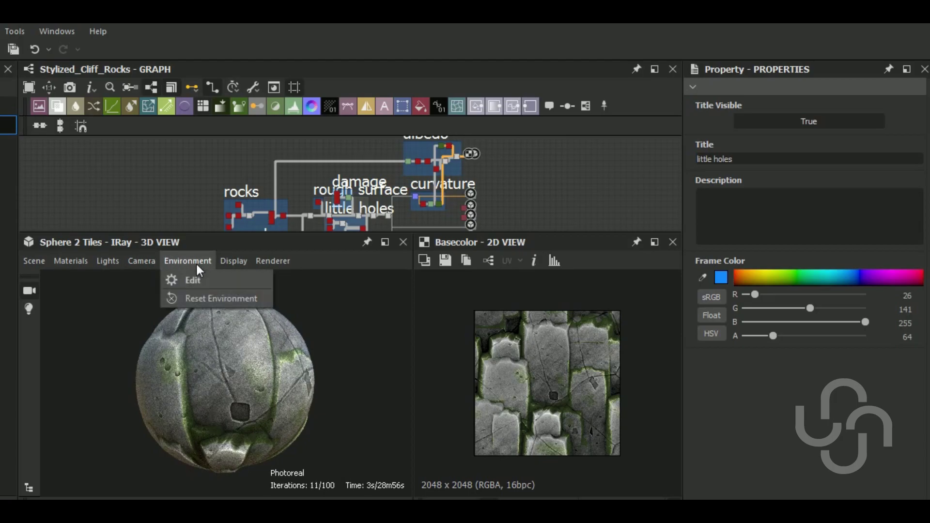
{"action": "left_click", "coordinate": [200, 281]}
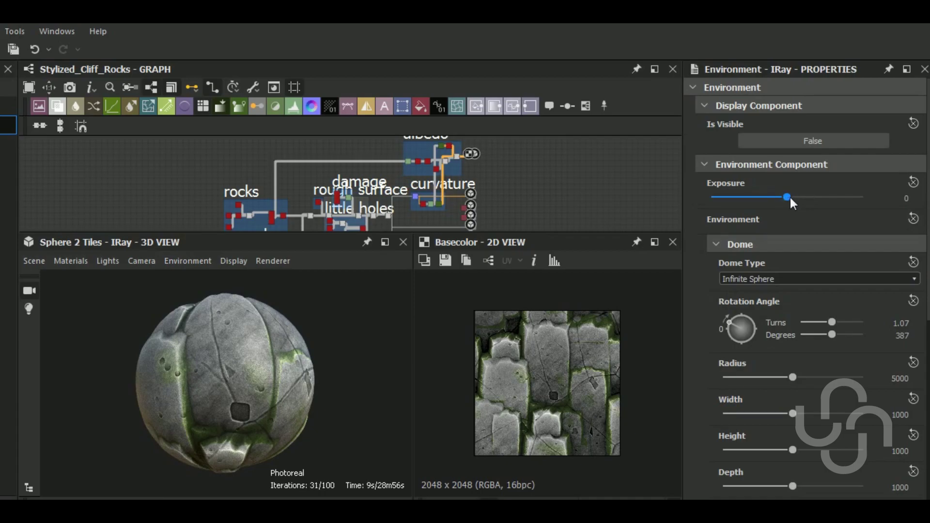
{"action": "left_click_drag", "start_coordinate": [788, 199], "coordinate": [789, 196]}
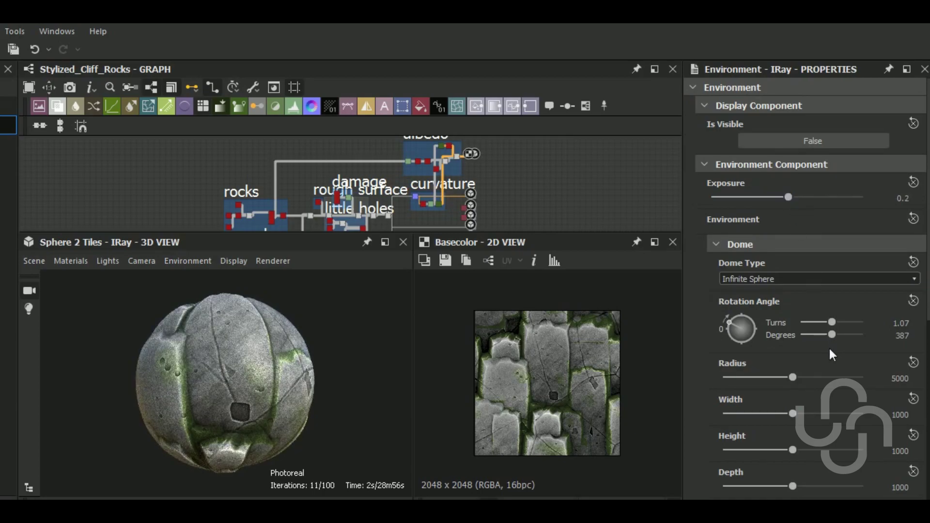
{"action": "scroll", "coordinate": [829, 346], "scroll_direction": "down", "scroll_amount": 3}
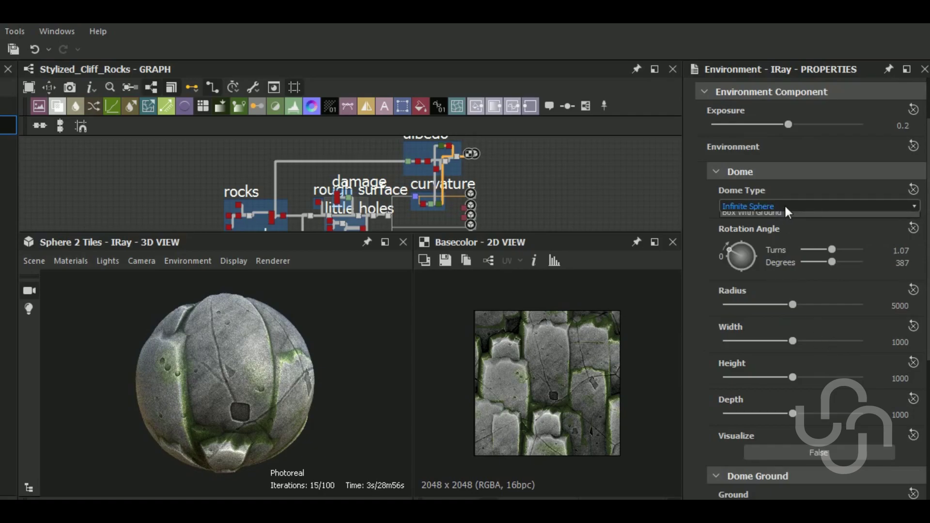
{"action": "left_click", "coordinate": [794, 207]}
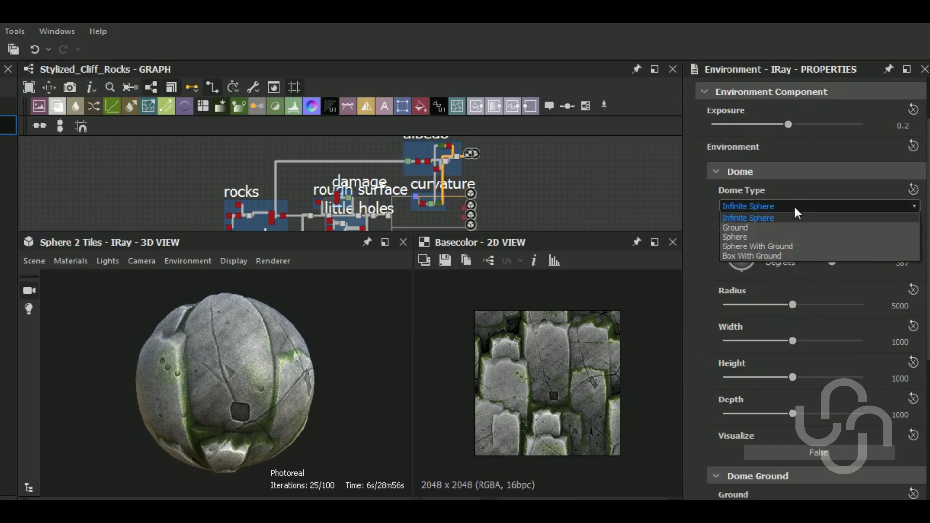
{"action": "left_click", "coordinate": [871, 362]}
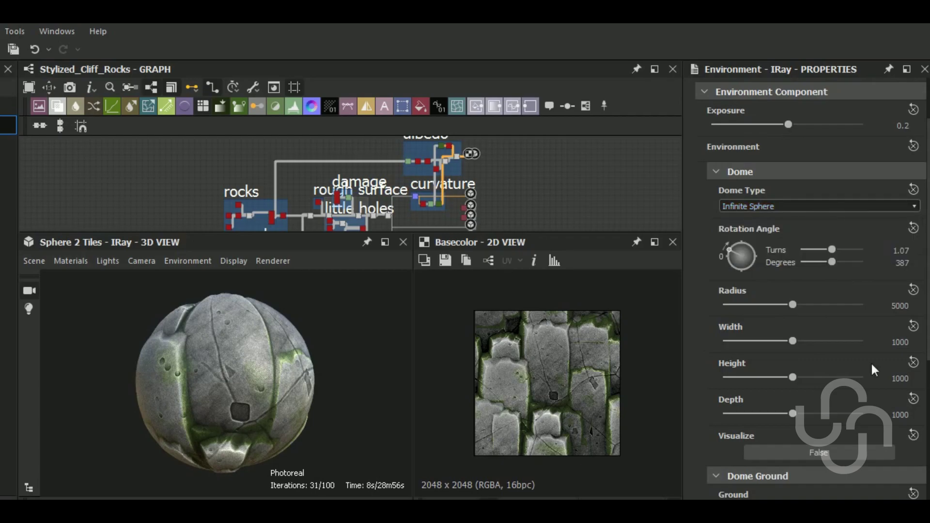
{"action": "scroll", "coordinate": [870, 362], "scroll_direction": "down", "scroll_amount": 4}
{"action": "scroll", "coordinate": [871, 362], "scroll_direction": "down", "scroll_amount": 7}
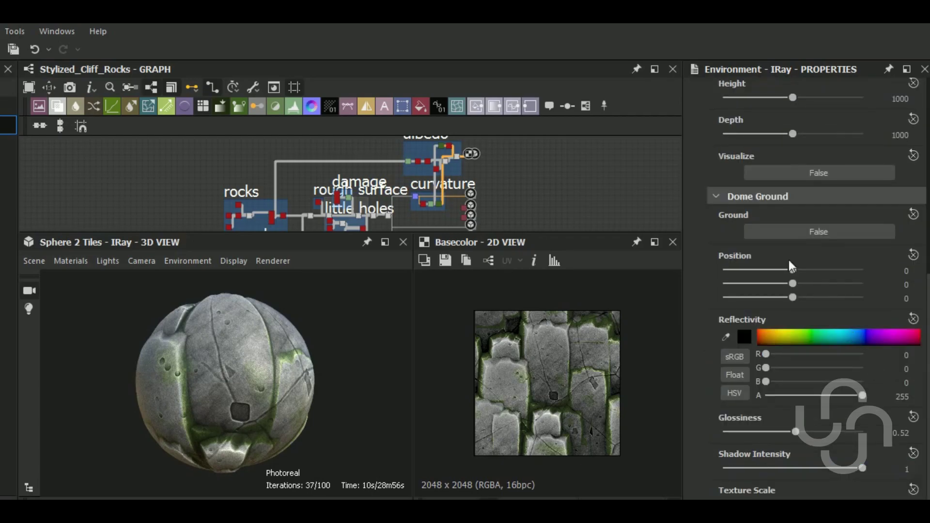
Set Dome Ground's Ground option to True, then zoom the view to check the floor shadow.
{"action": "left_click", "coordinate": [818, 232]}
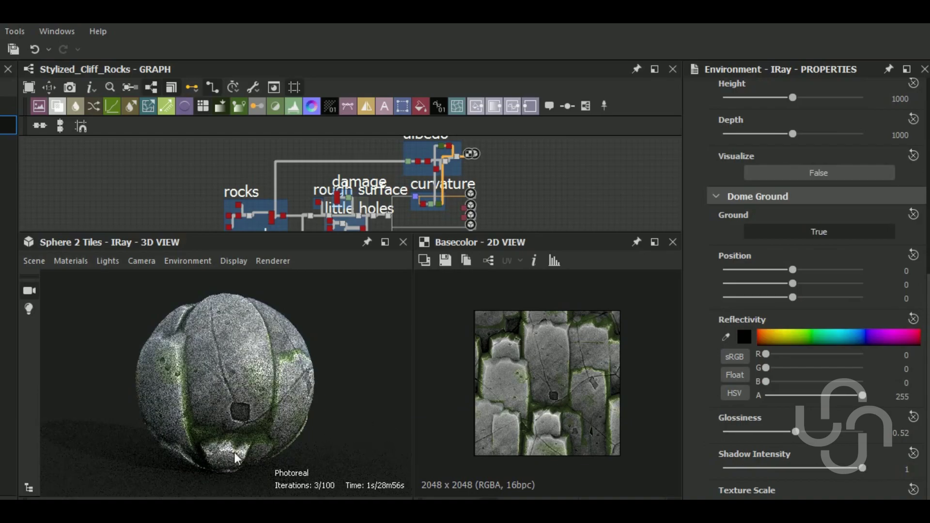
{"action": "scroll", "coordinate": [144, 470], "scroll_direction": "up", "scroll_amount": 1}
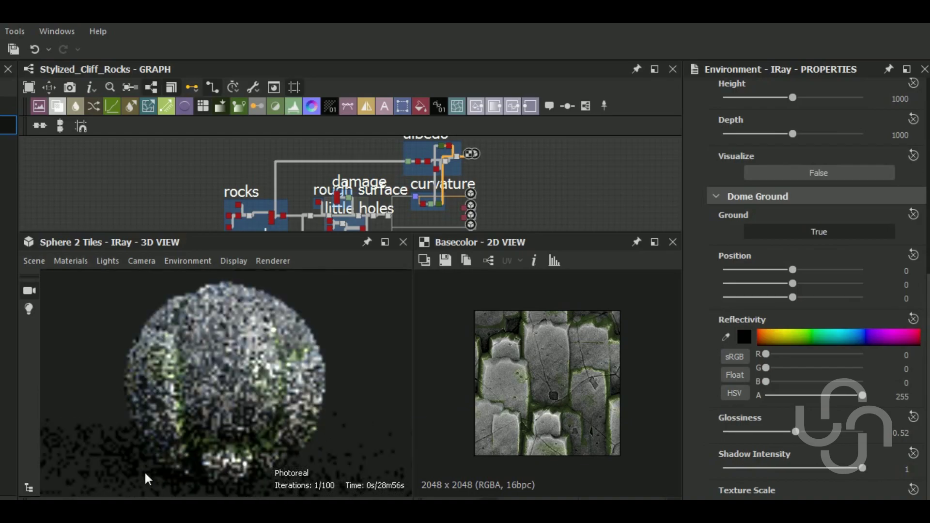
{"action": "scroll", "coordinate": [163, 462], "scroll_direction": "up", "scroll_amount": 3}
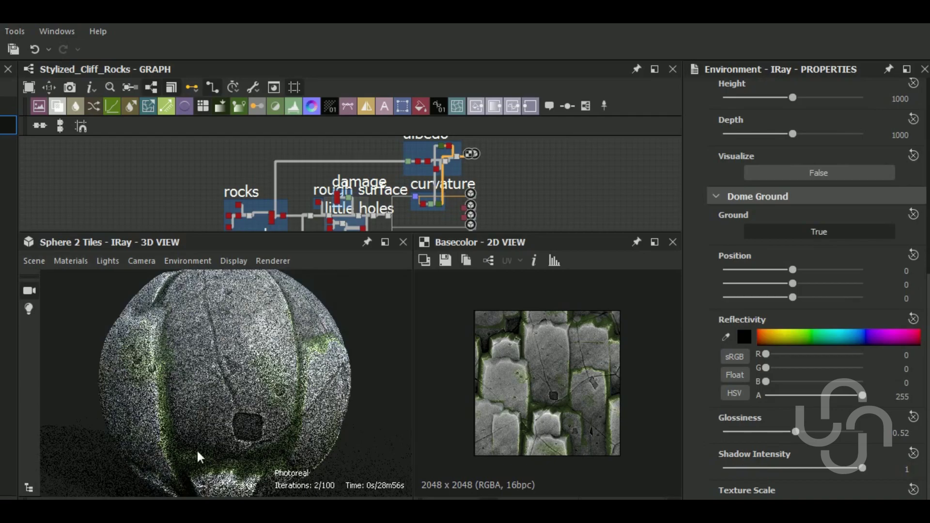
{"action": "scroll", "coordinate": [197, 448], "scroll_direction": "down", "scroll_amount": 4}
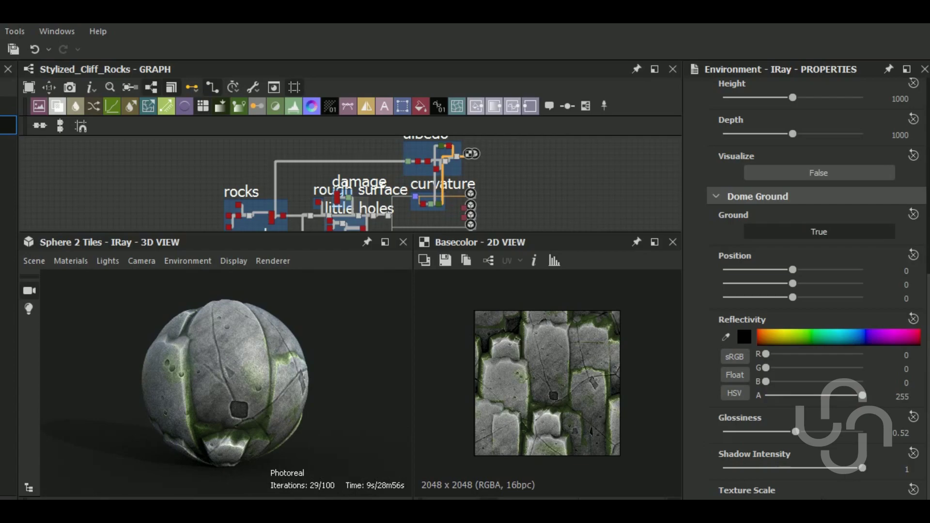
Bring up the IRay render settings and set Max Time to 627 seconds.
{"action": "left_click", "coordinate": [204, 262]}
{"action": "left_click", "coordinate": [233, 261]}
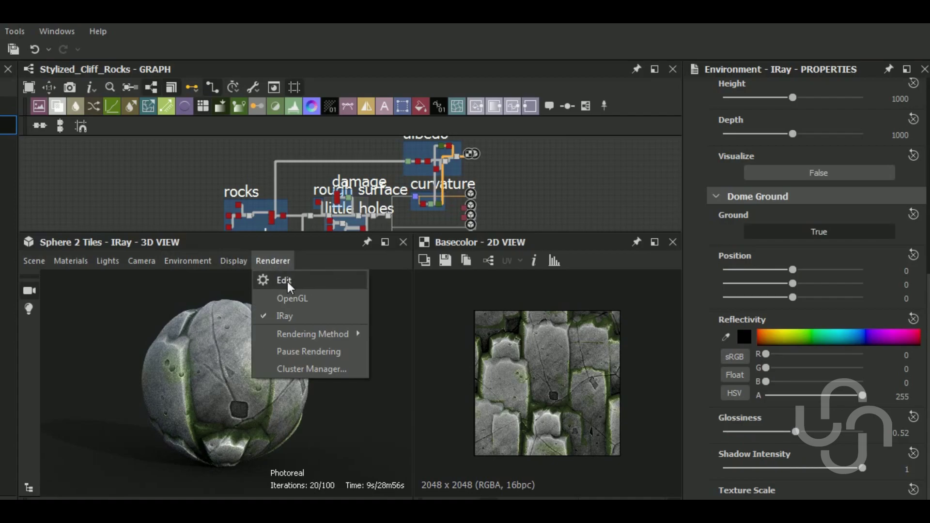
{"action": "left_click", "coordinate": [295, 281]}
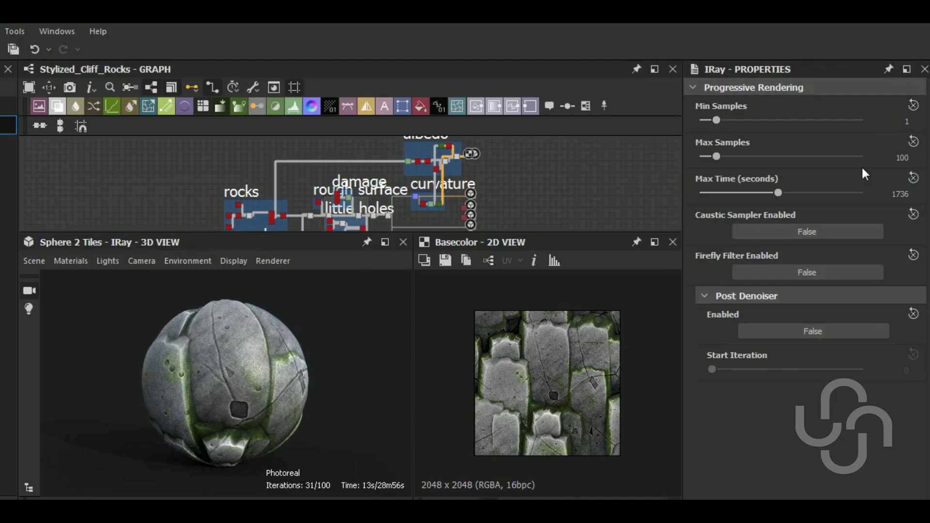
{"action": "left_click", "coordinate": [707, 191]}
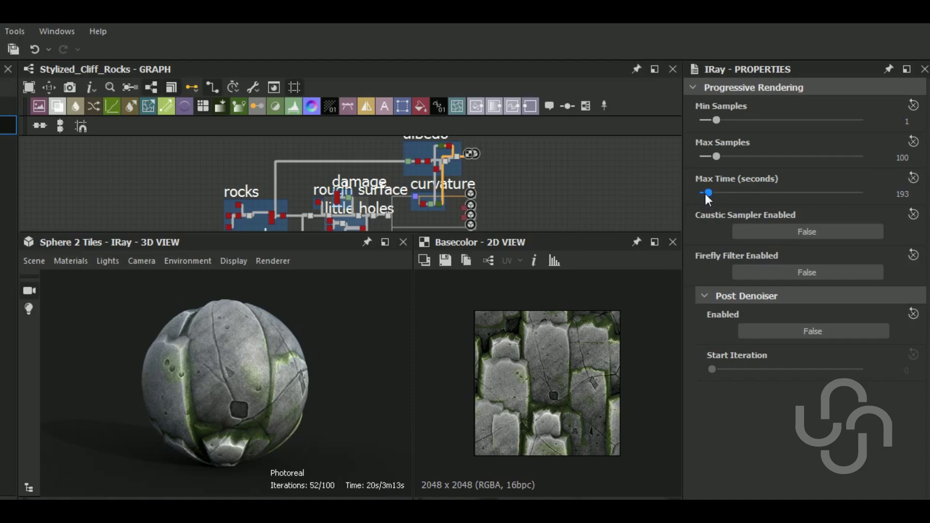
{"action": "left_click_drag", "start_coordinate": [706, 192], "coordinate": [702, 192]}
{"action": "left_click", "coordinate": [727, 192]}
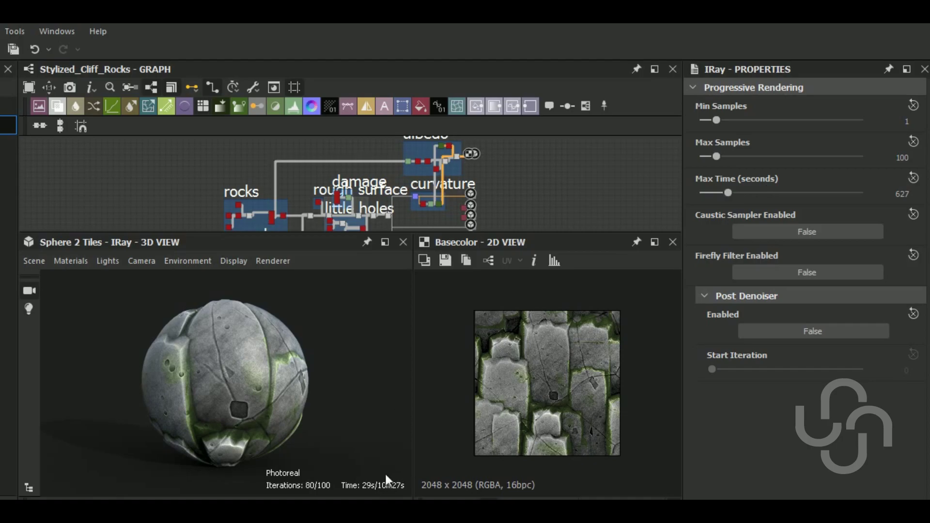
Set IRay Max Samples to 150.
{"action": "left_click_drag", "start_coordinate": [741, 156], "coordinate": [755, 156]}
{"action": "left_click", "coordinate": [737, 157]}
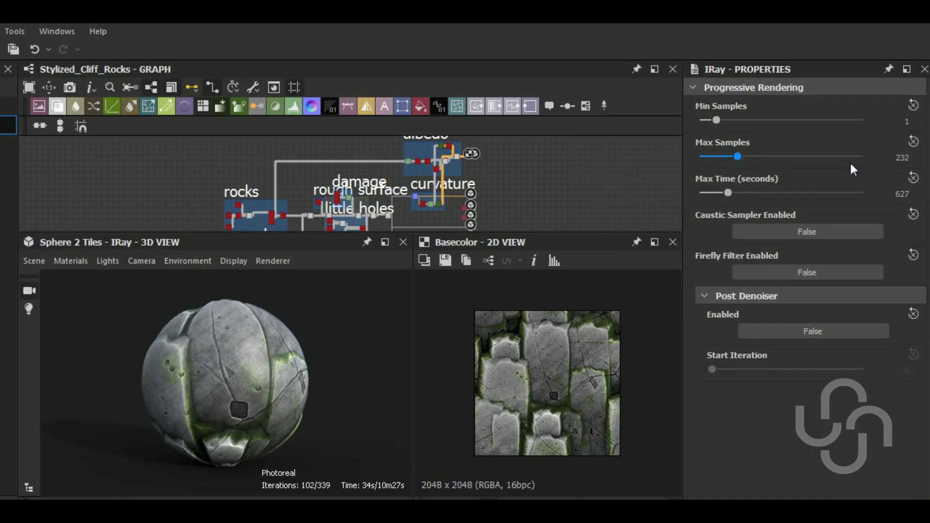
{"action": "left_click", "coordinate": [916, 158]}
{"action": "type", "text": "150"}
{"action": "key", "text": "Return"}
Maximize the 3D View, zoom out and center sphere and floor shadow, then re-dock it.
{"action": "left_click", "coordinate": [385, 242]}
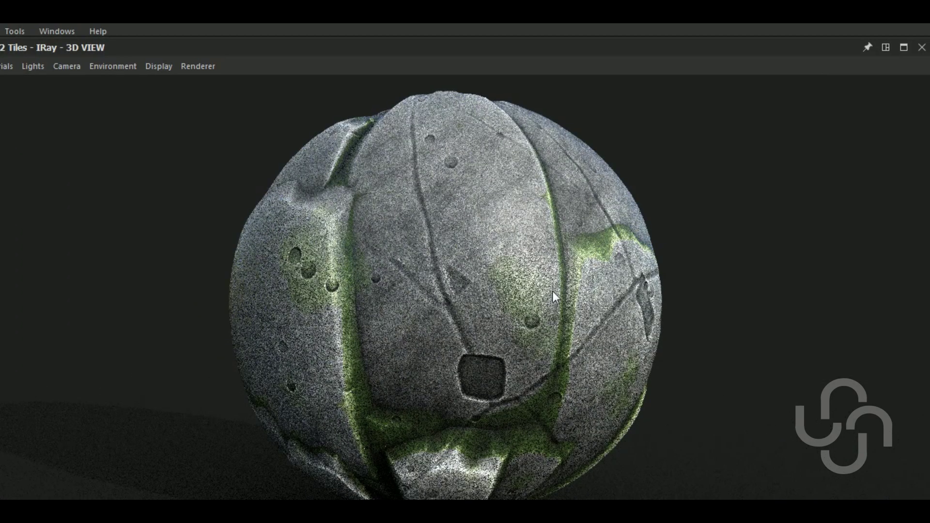
{"action": "scroll", "coordinate": [553, 291], "scroll_direction": "down", "scroll_amount": 3}
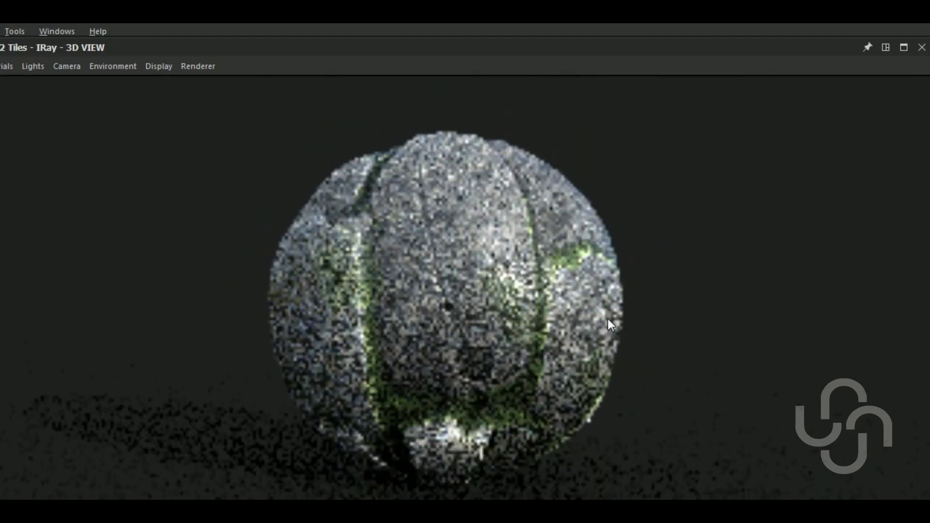
{"action": "left_click_drag", "start_coordinate": [607, 319], "coordinate": [603, 324]}
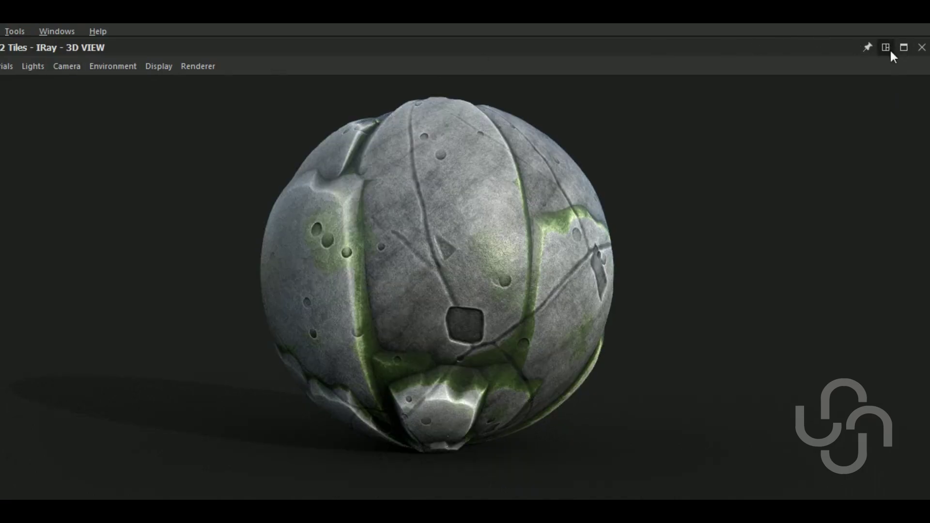
{"action": "left_click", "coordinate": [887, 47]}
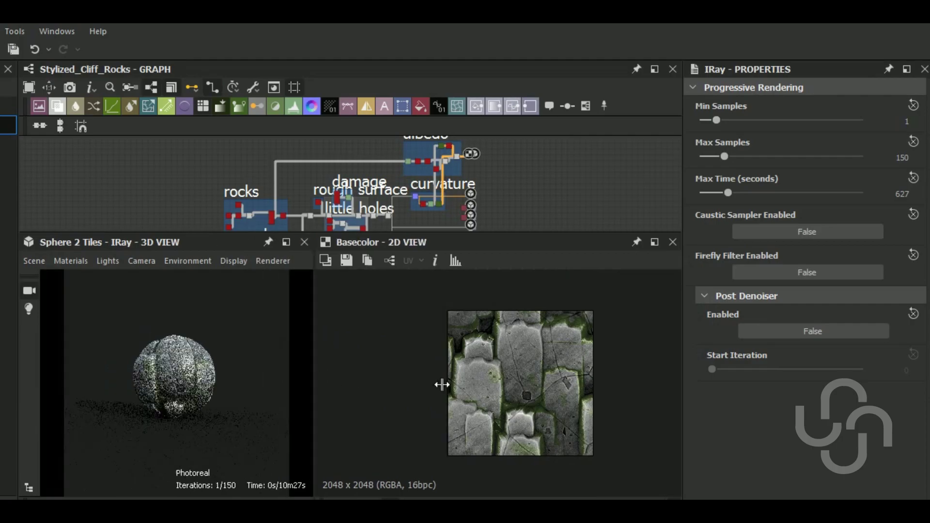
Widen the 3D View and raise Point Light 1 intensity from 4.69 to 5.89 in the light settings.
{"action": "left_click_drag", "start_coordinate": [264, 373], "coordinate": [446, 378]}
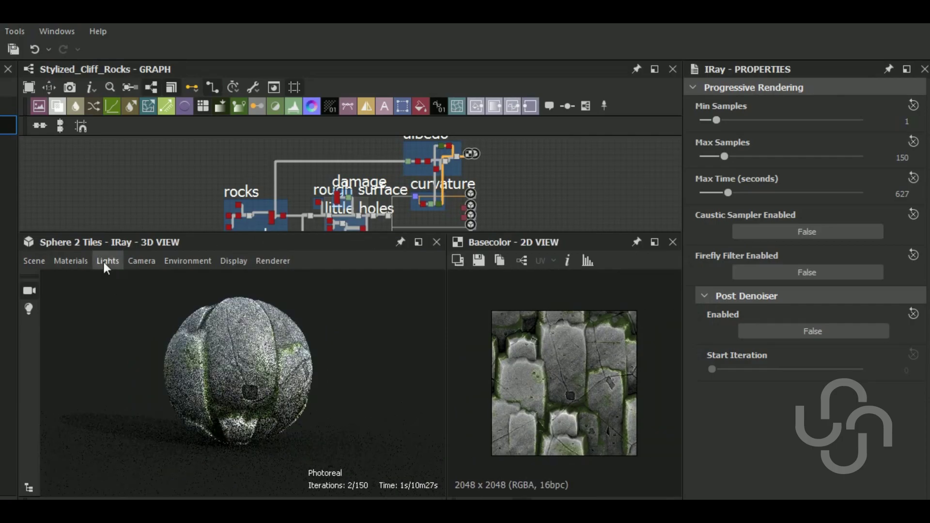
{"action": "left_click", "coordinate": [105, 262]}
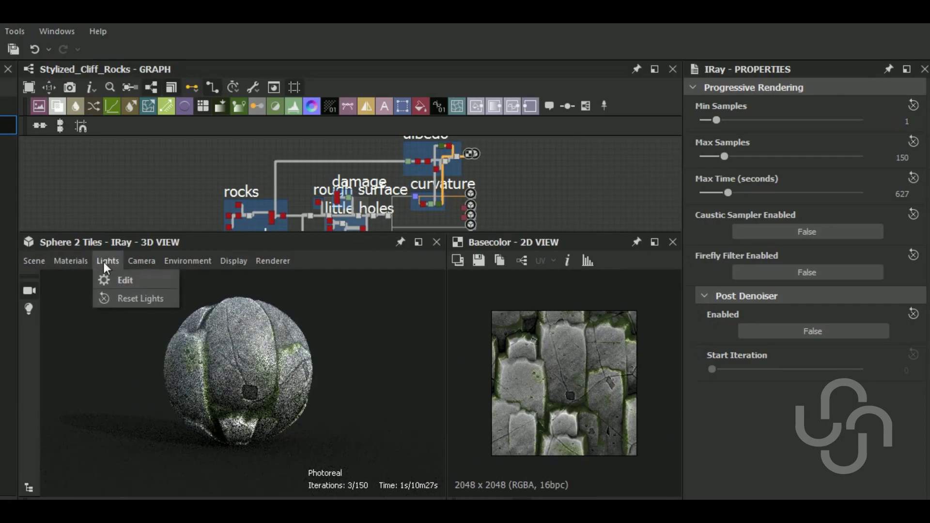
{"action": "left_click", "coordinate": [146, 281]}
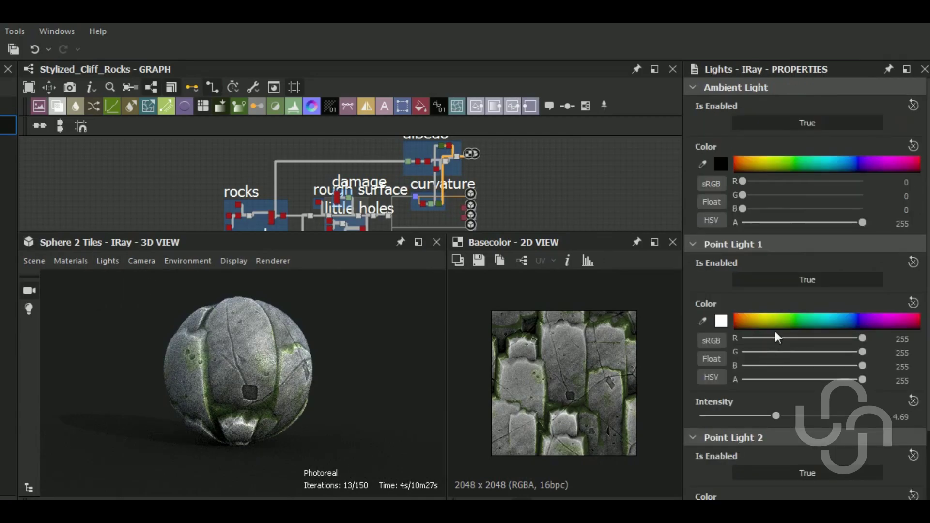
{"action": "scroll", "coordinate": [789, 418], "scroll_direction": "down", "scroll_amount": 3}
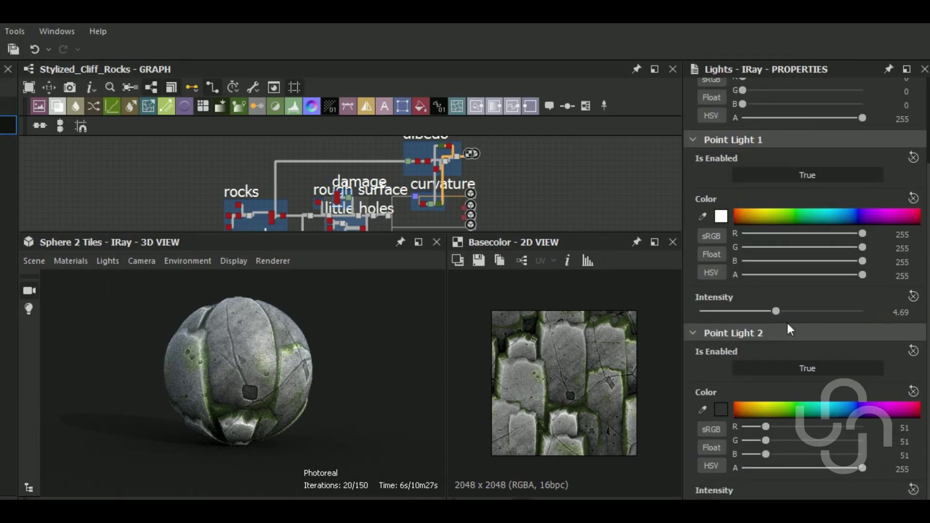
{"action": "left_click_drag", "start_coordinate": [777, 311], "coordinate": [796, 310]}
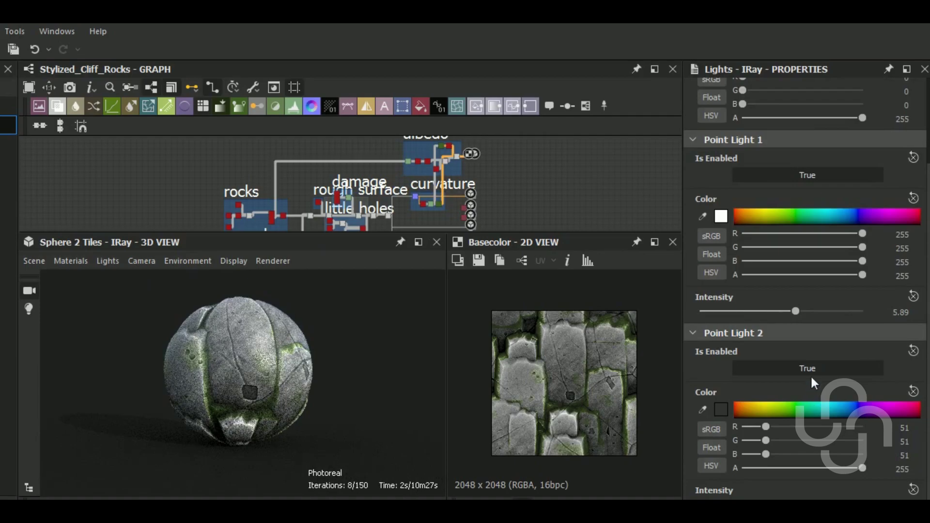
{"action": "scroll", "coordinate": [810, 364], "scroll_direction": "up", "scroll_amount": 3}
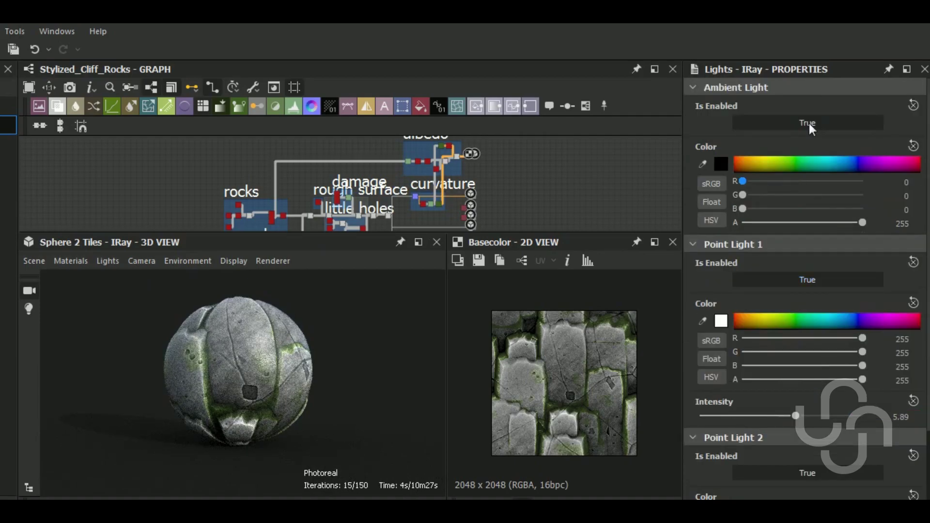
Change the Ambient Light colour from black to a mid grey of 117.
{"action": "left_click", "coordinate": [721, 164]}
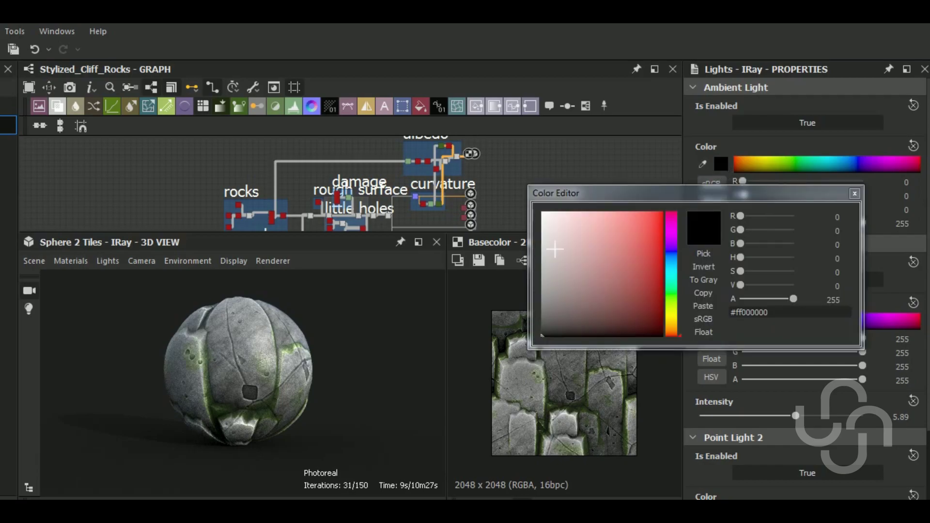
{"action": "left_click", "coordinate": [554, 234]}
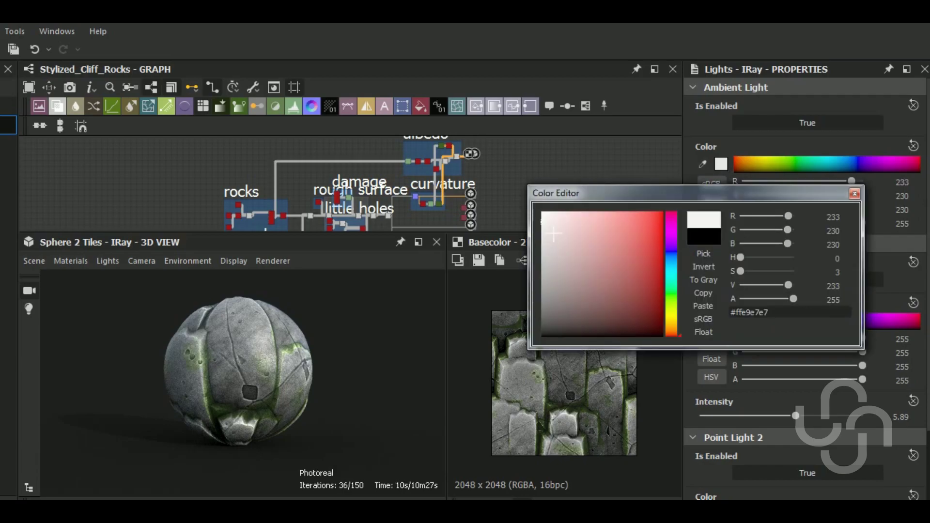
{"action": "left_click_drag", "start_coordinate": [554, 234], "coordinate": [539, 227]}
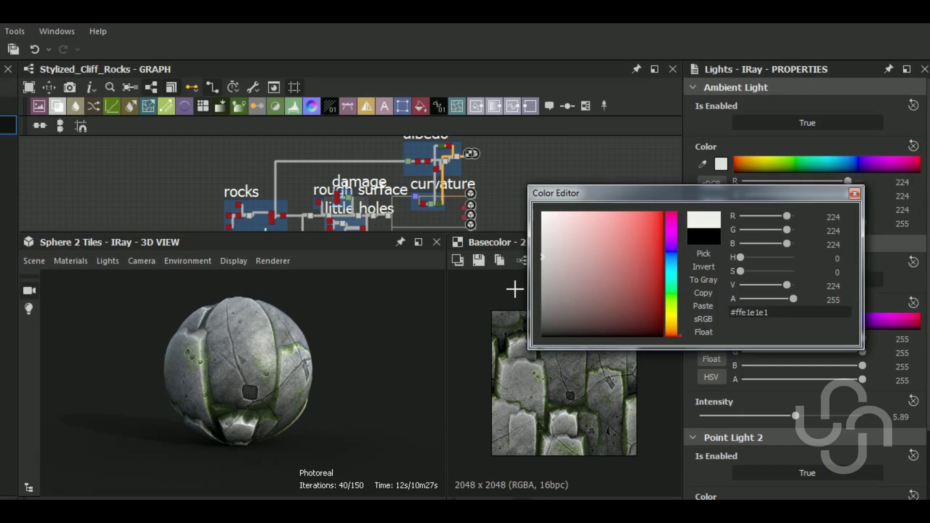
{"action": "left_click_drag", "start_coordinate": [515, 289], "coordinate": [519, 305]}
{"action": "left_click", "coordinate": [855, 194]}
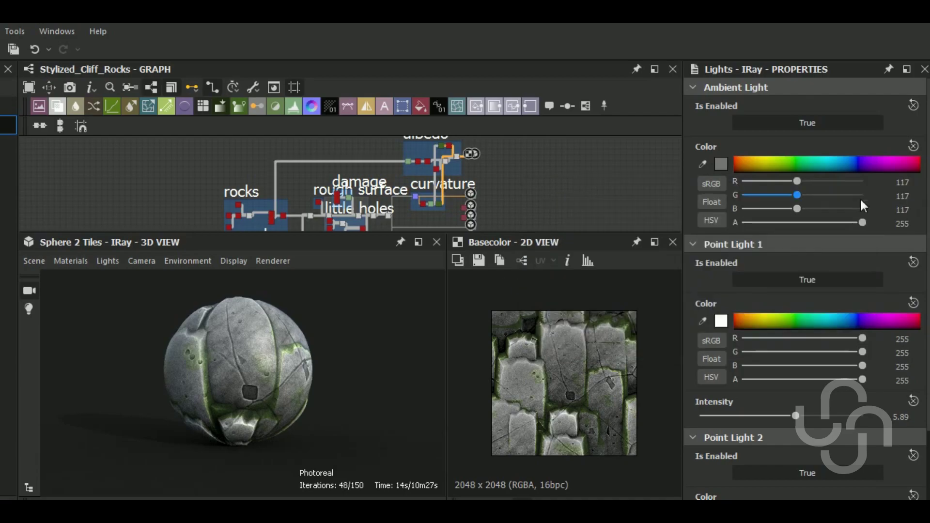
Adjust Point Light 1 intensity until it settles at 5.63.
{"action": "scroll", "coordinate": [869, 427], "scroll_direction": "down", "scroll_amount": 3}
{"action": "scroll", "coordinate": [870, 427], "scroll_direction": "up", "scroll_amount": 3}
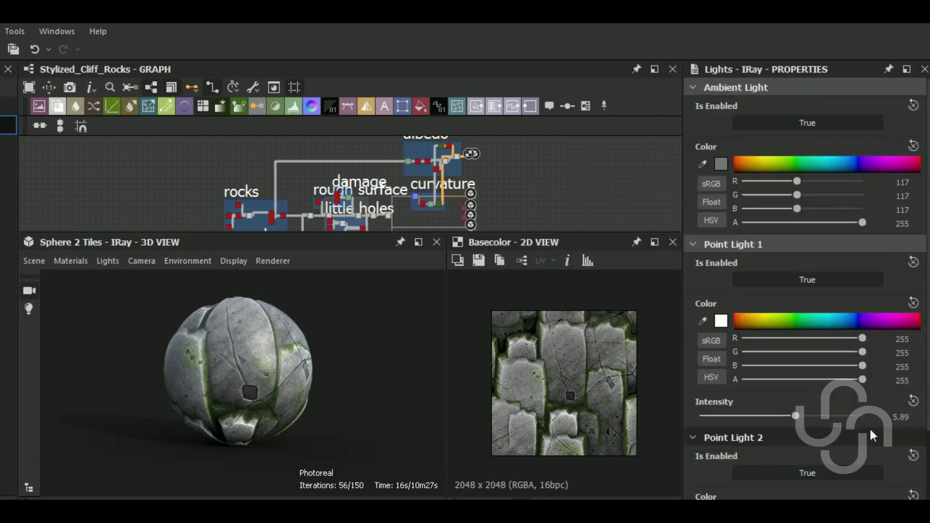
{"action": "scroll", "coordinate": [870, 427], "scroll_direction": "down", "scroll_amount": 3}
{"action": "left_click_drag", "start_coordinate": [862, 426], "coordinate": [765, 427]}
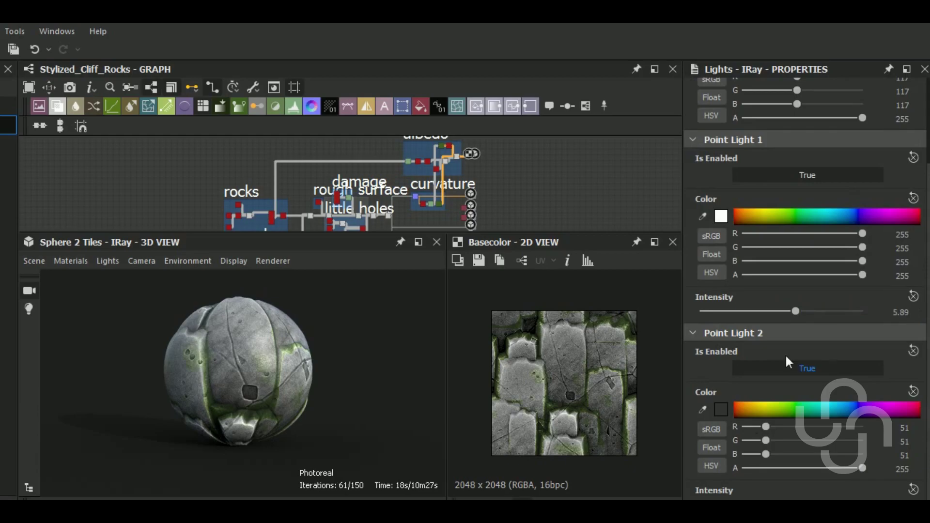
{"action": "left_click_drag", "start_coordinate": [793, 312], "coordinate": [779, 315]}
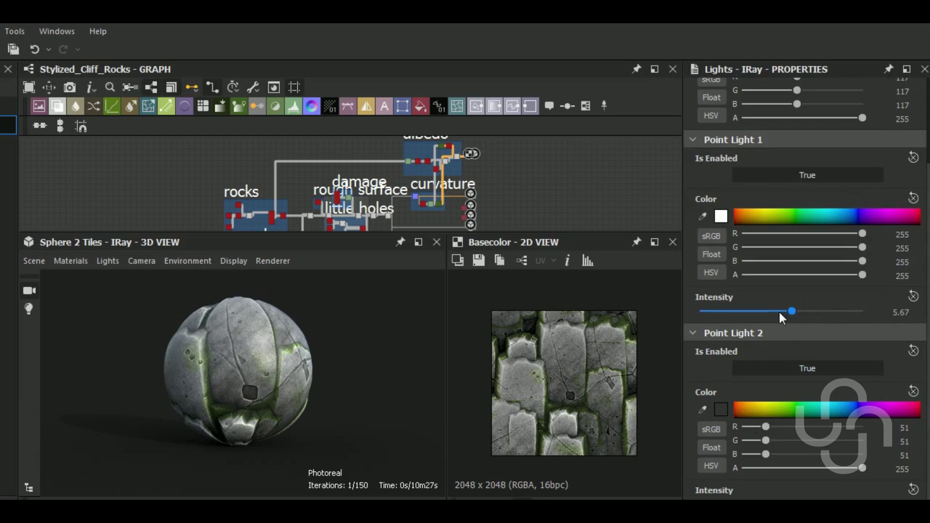
{"action": "left_click", "coordinate": [779, 312]}
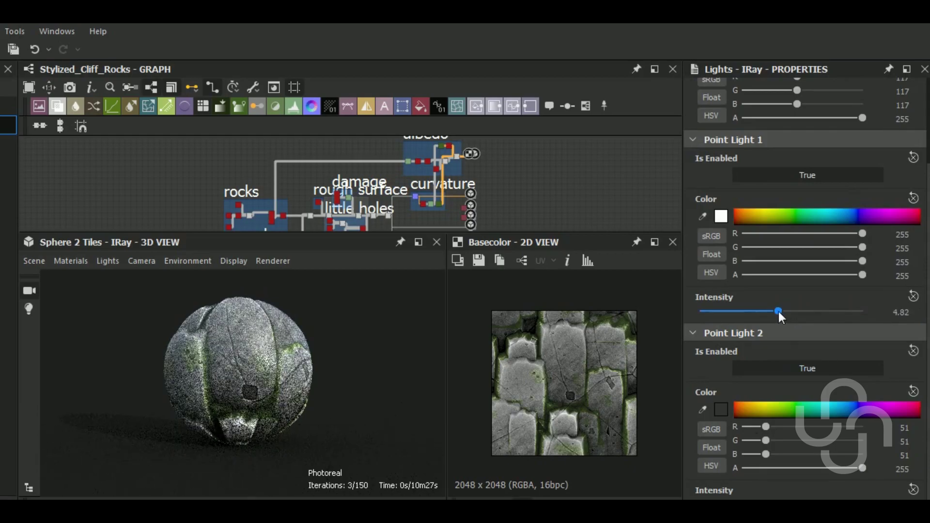
{"action": "mouse_move", "coordinate": [778, 311]}
{"action": "left_mouse_down"}
{"action": "mouse_move", "coordinate": [809, 306]}
{"action": "mouse_move", "coordinate": [776, 313]}
{"action": "mouse_move", "coordinate": [791, 313]}
{"action": "left_mouse_up"}
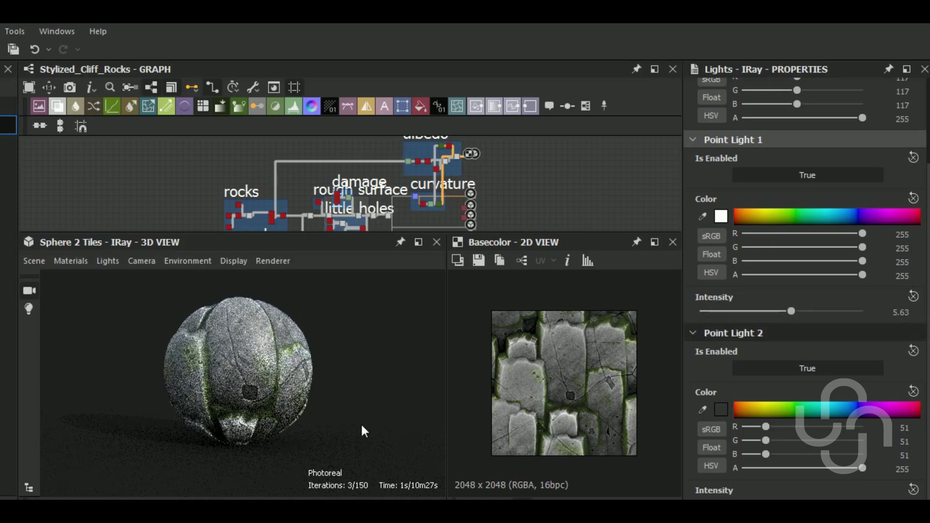
Lower the IRay Max Time from 627 to 434 seconds in the render settings.
{"action": "left_click", "coordinate": [230, 259]}
{"action": "mouse_move", "coordinate": [272, 260]}
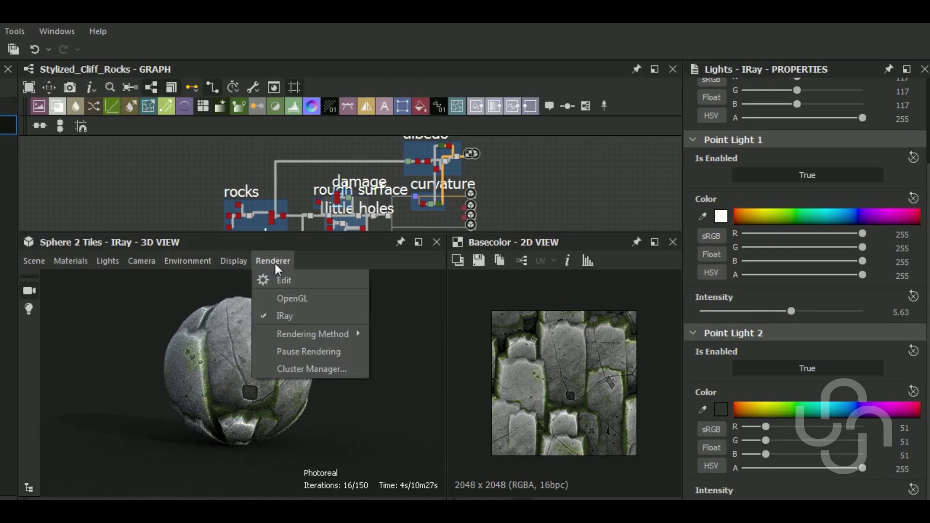
{"action": "left_click", "coordinate": [357, 281]}
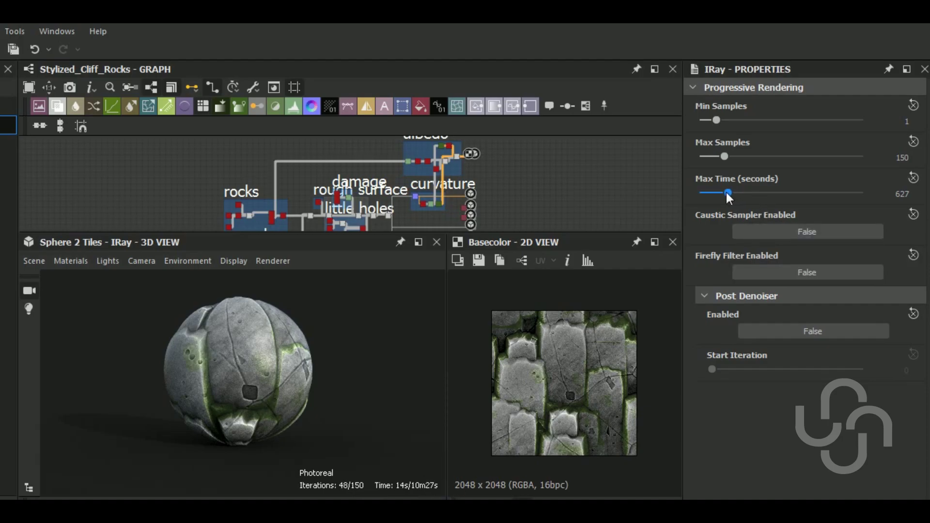
{"action": "left_click_drag", "start_coordinate": [726, 193], "coordinate": [720, 194]}
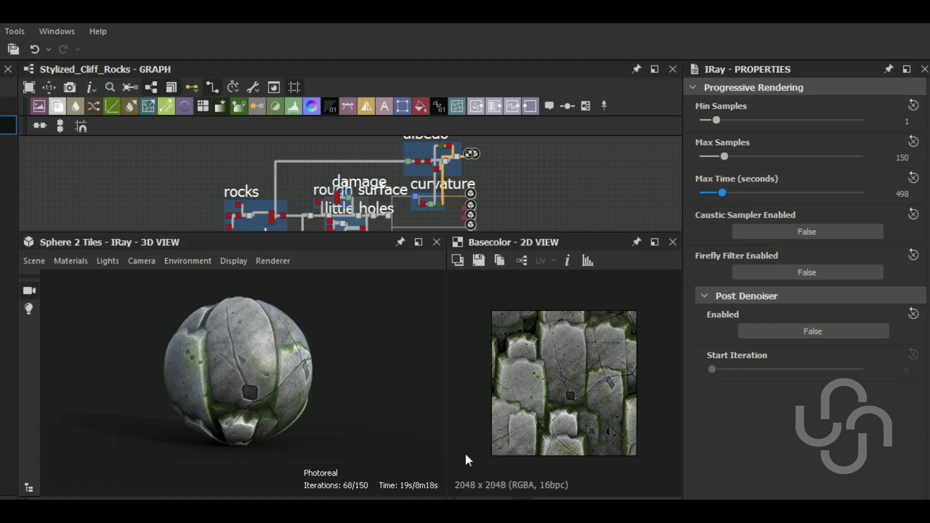
{"action": "key", "text": "Left"}
Maximize the 3D View panel to show the fully refined mossy rock sphere.
{"action": "left_click", "coordinate": [420, 244]}
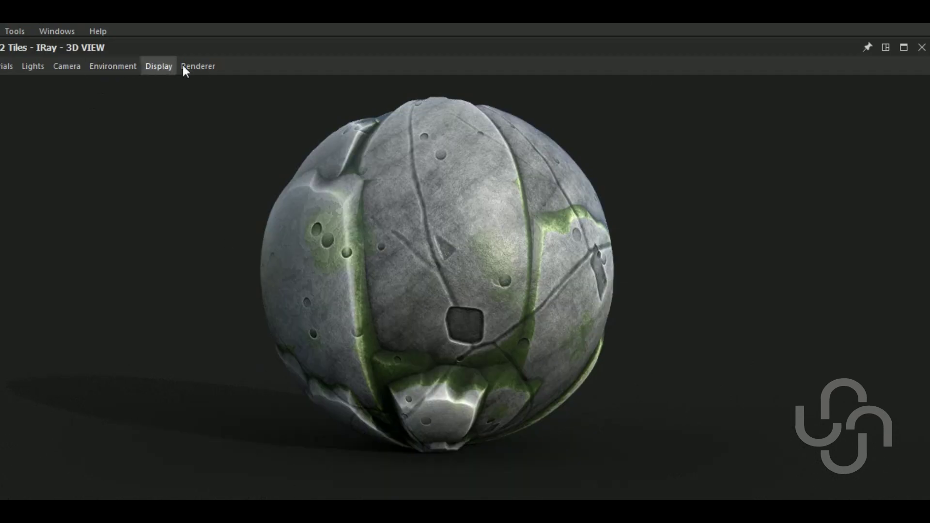
{"action": "left_click", "coordinate": [69, 68]}
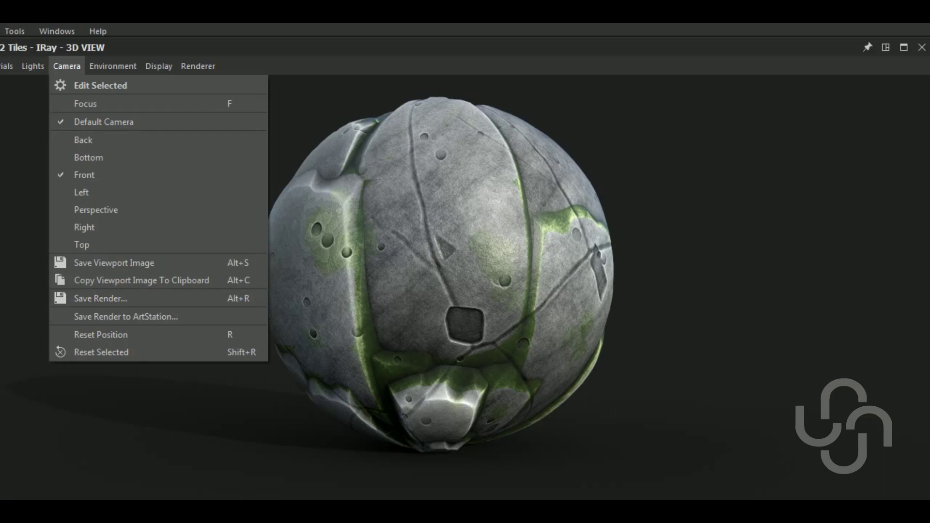
Save the IRay sphere render as a JPEG file named 'render' in Pictures.
{"action": "left_click", "coordinate": [170, 251]}
{"action": "left_click", "coordinate": [64, 72]}
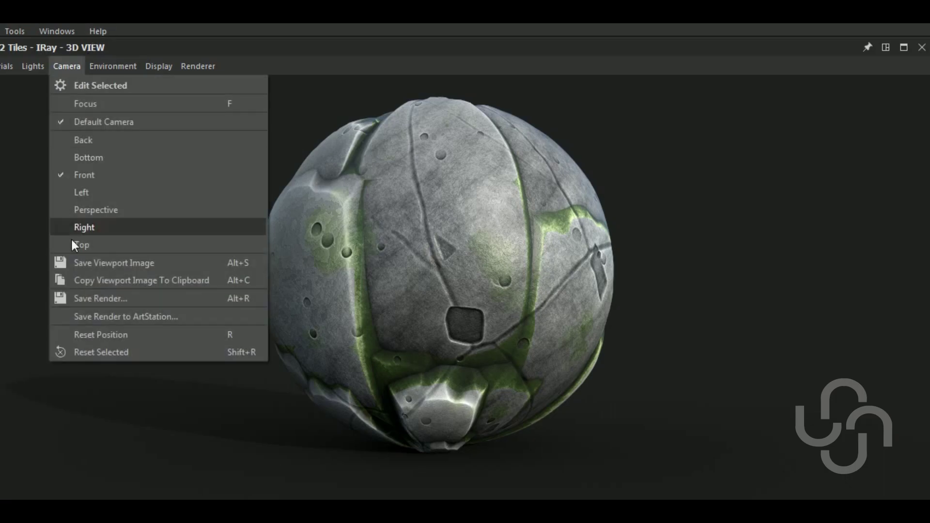
{"action": "left_click", "coordinate": [117, 296]}
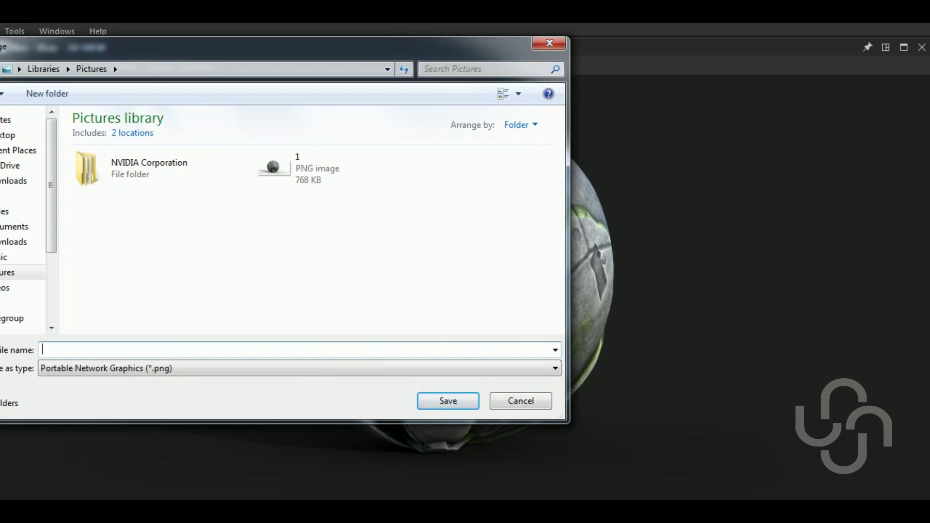
{"action": "type", "text": "render"}
{"action": "left_click", "coordinate": [175, 368]}
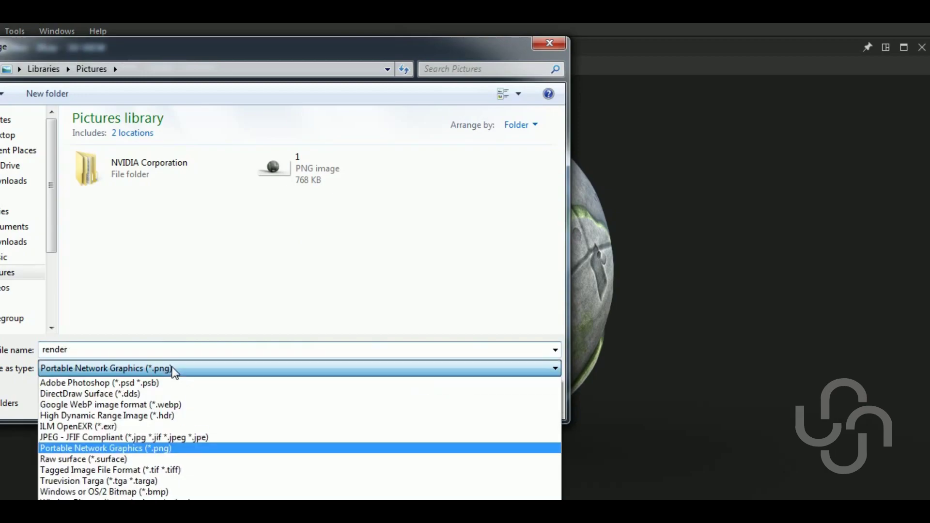
{"action": "left_click", "coordinate": [174, 440]}
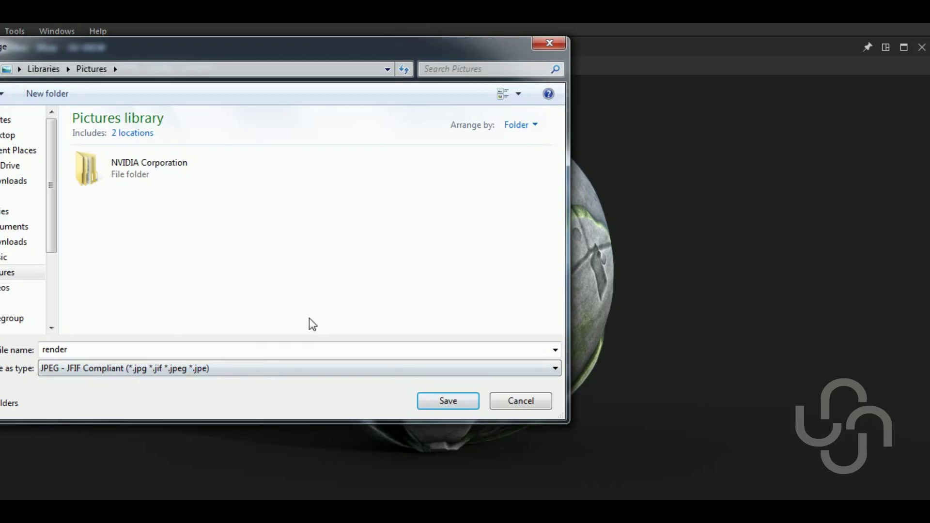
{"action": "left_click", "coordinate": [446, 402]}
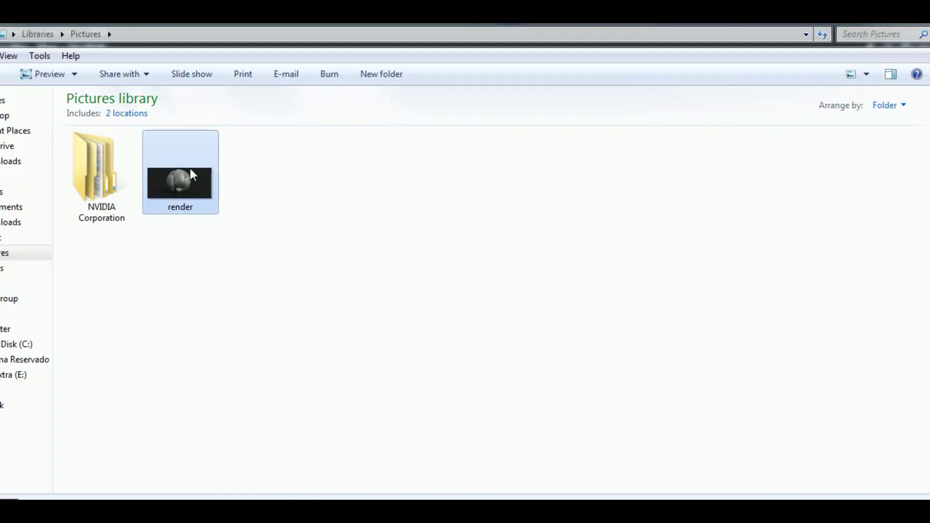
Open the saved 'render' JPEG in the photo viewer to inspect the mossy stone sphere.
{"action": "double_click", "coordinate": [187, 176]}
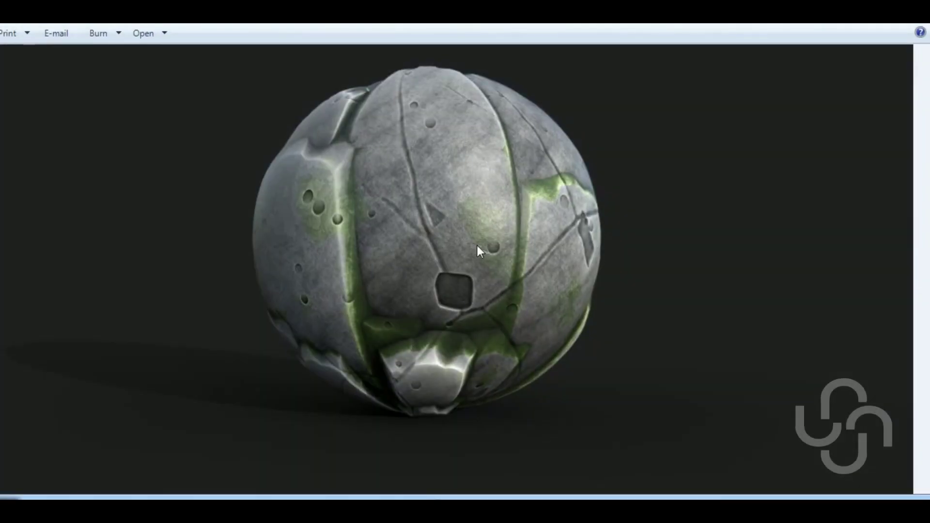
{"action": "scroll", "coordinate": [477, 245], "scroll_direction": "up", "scroll_amount": 2}
{"action": "scroll", "coordinate": [547, 266], "scroll_direction": "down", "scroll_amount": 2}
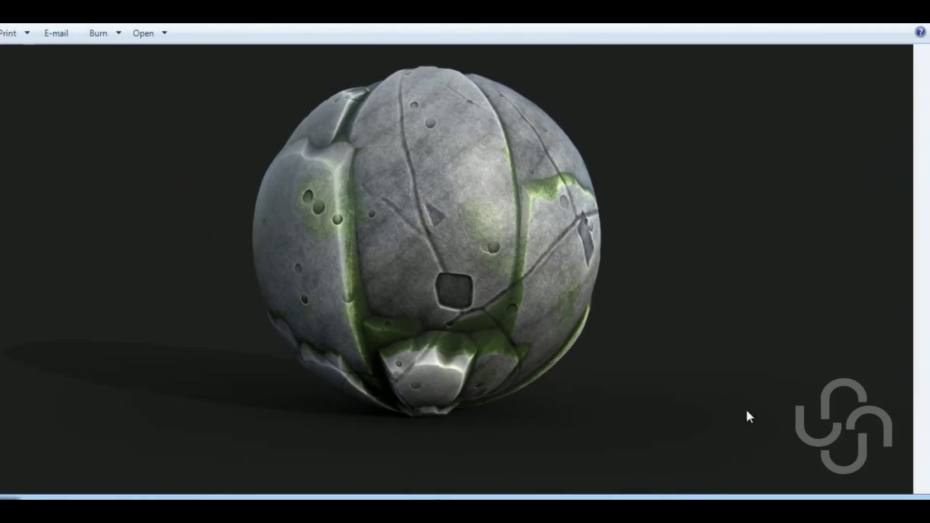